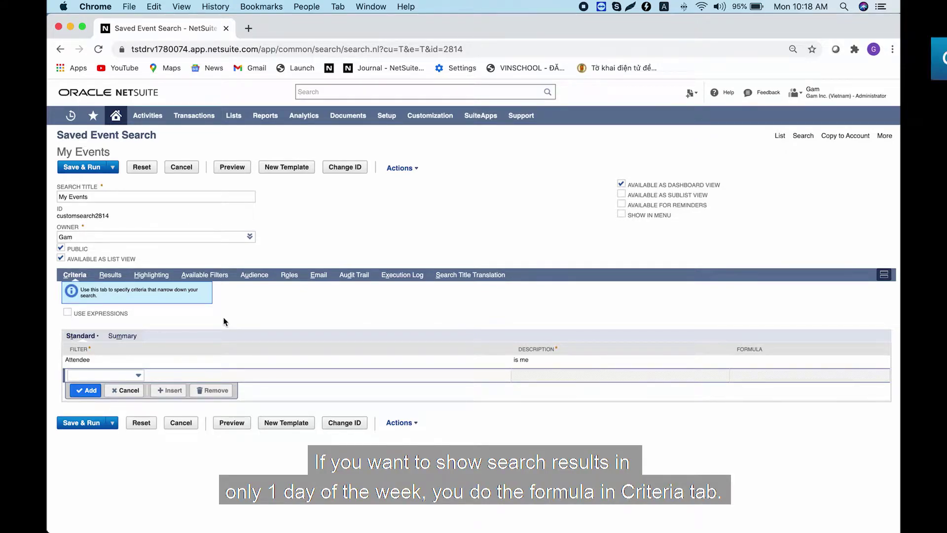
# Step: Build the criterion formula TO_CHAR({startdate},'DY') inserting the Start Date field, then select it for copying
pyautogui.click(119, 374)
pyautogui.write('f')
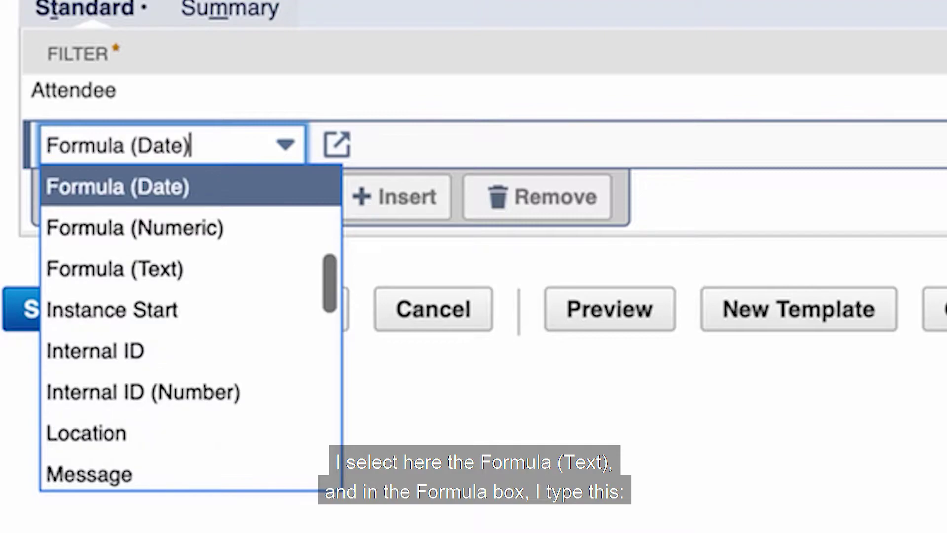
pyautogui.click(199, 281)
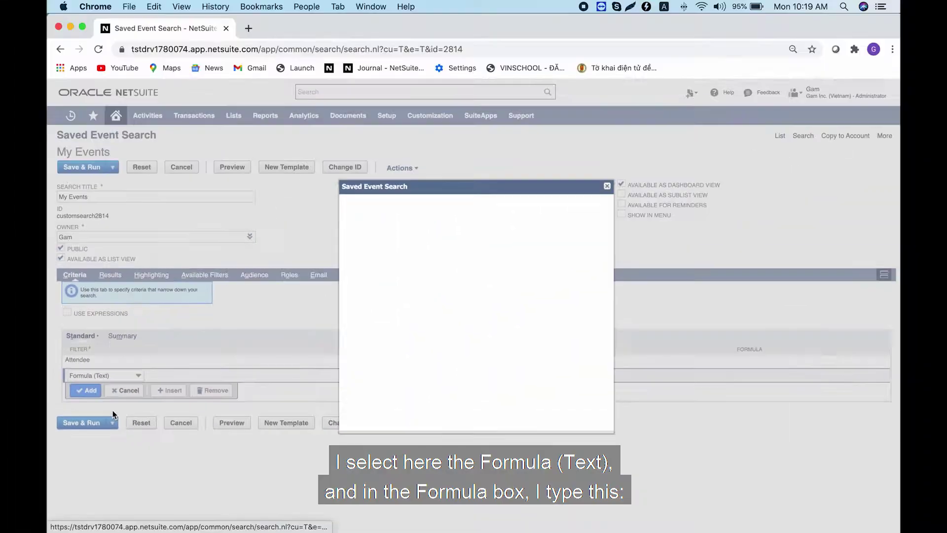
pyautogui.click(398, 299)
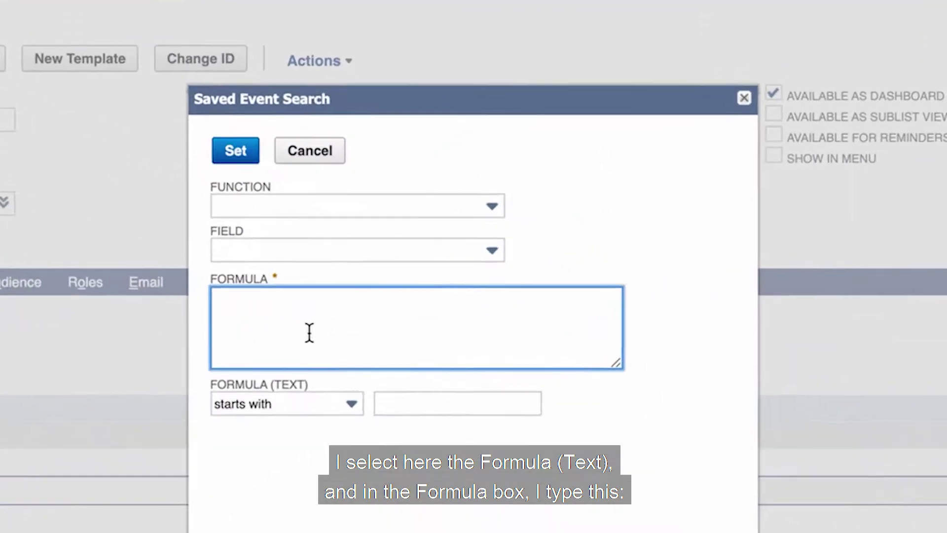
pyautogui.write('TO')
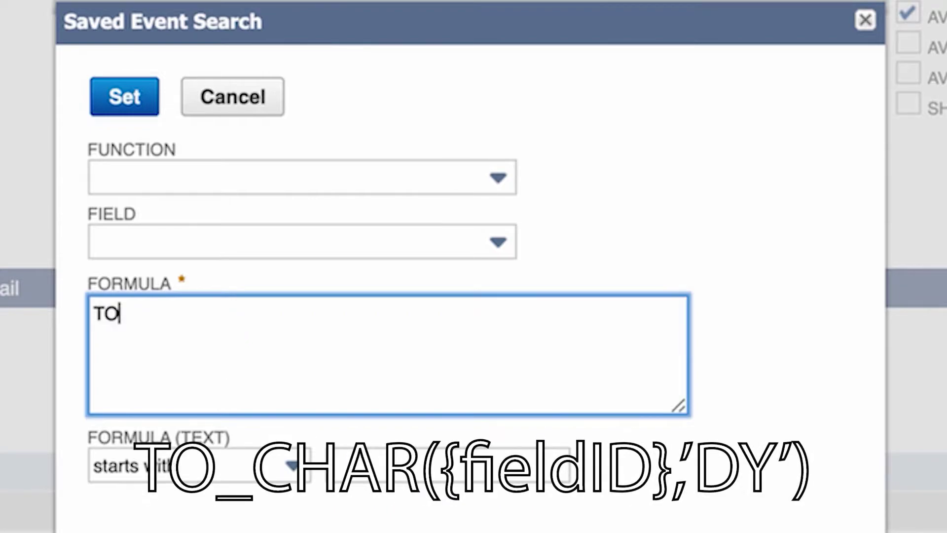
pyautogui.write('_CHAR')
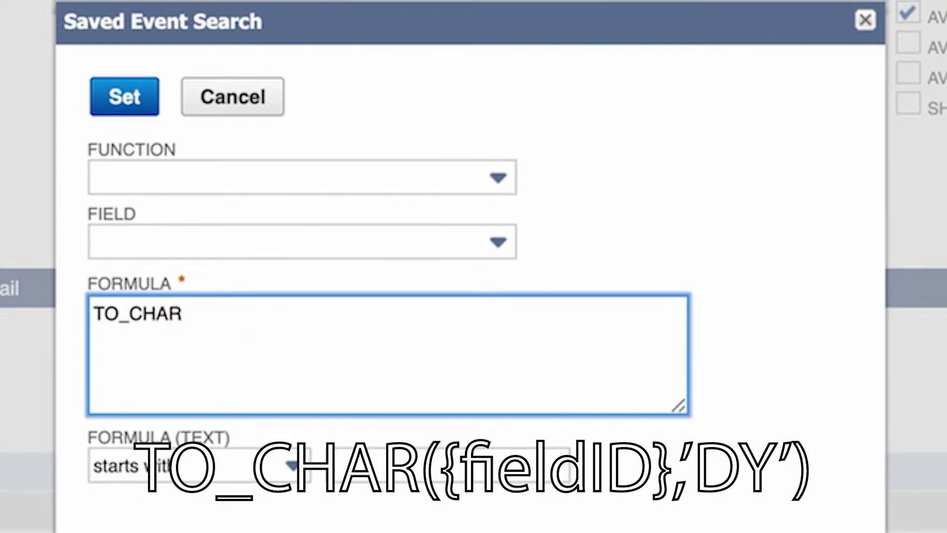
pyautogui.write('(')
pyautogui.click(347, 246)
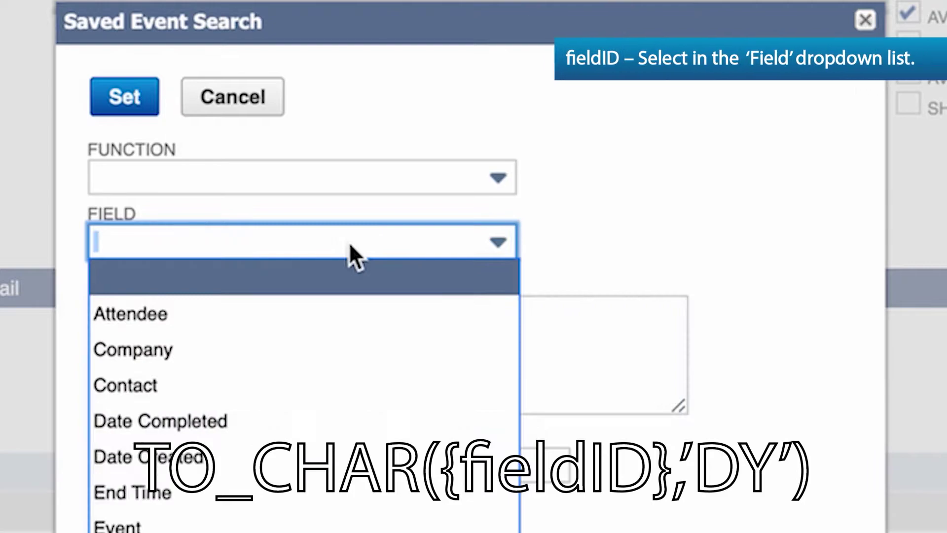
pyautogui.write('s')
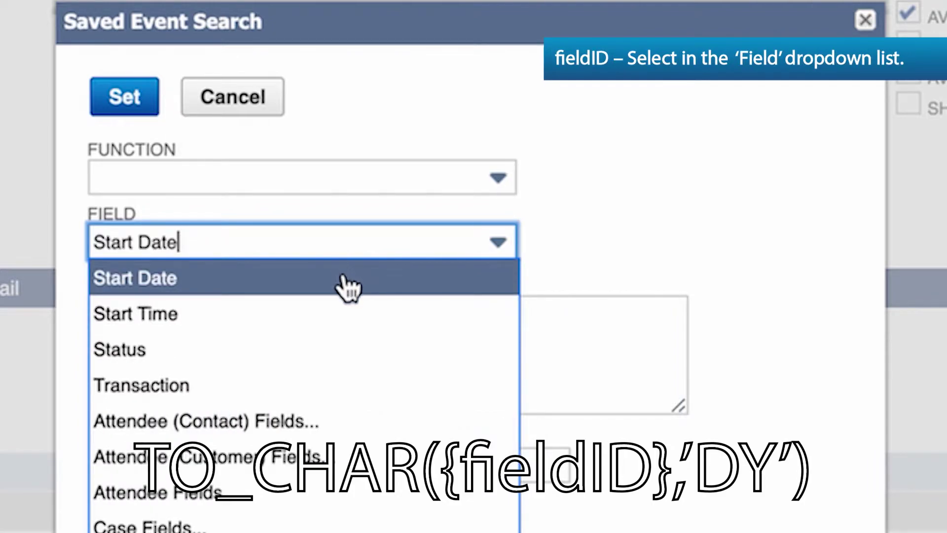
pyautogui.click(341, 283)
pyautogui.write(',')
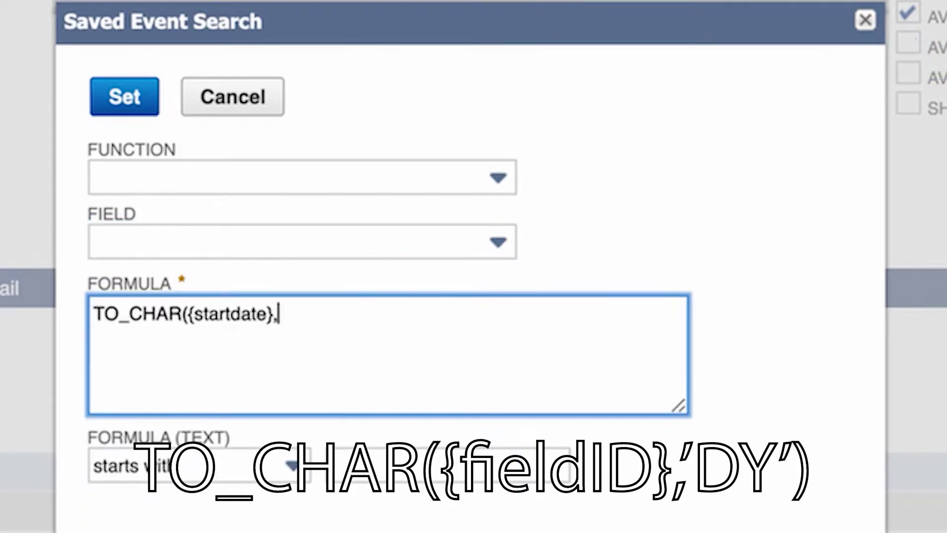
pyautogui.write("'DY")
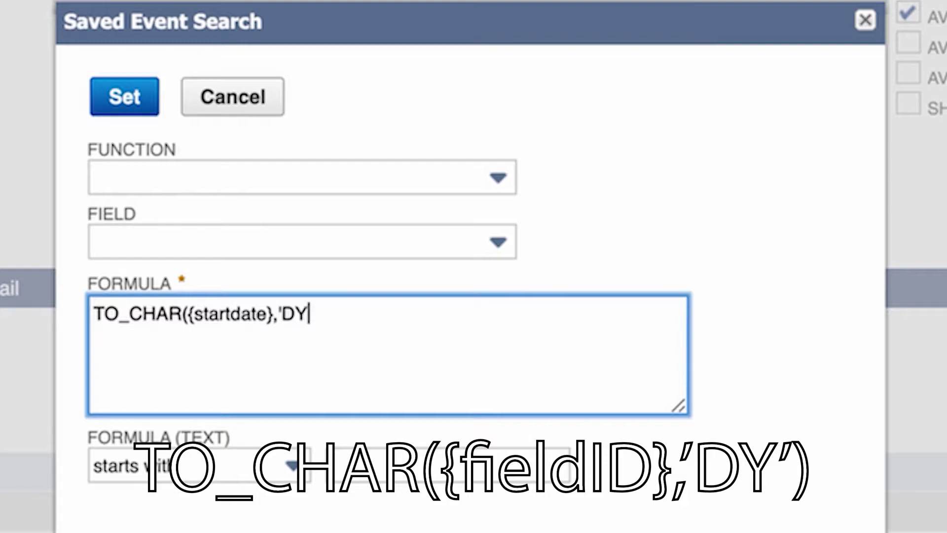
pyautogui.write("')")
pyautogui.hotkey('ctrl', 'a')
pyautogui.hotkey('ctrl', 'c')
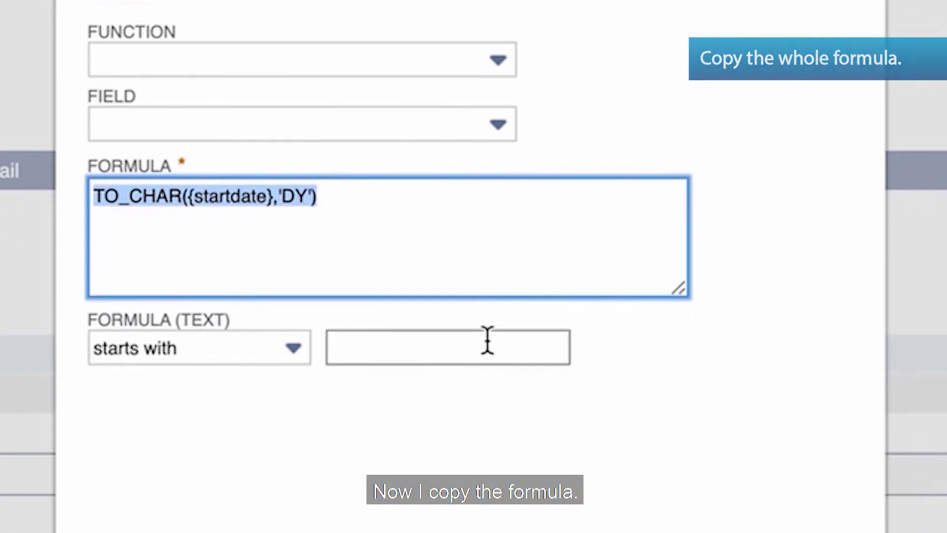
# Step: Set the Formula (Text) criterion to start with MON and apply it to the criteria list
pyautogui.click(487, 461)
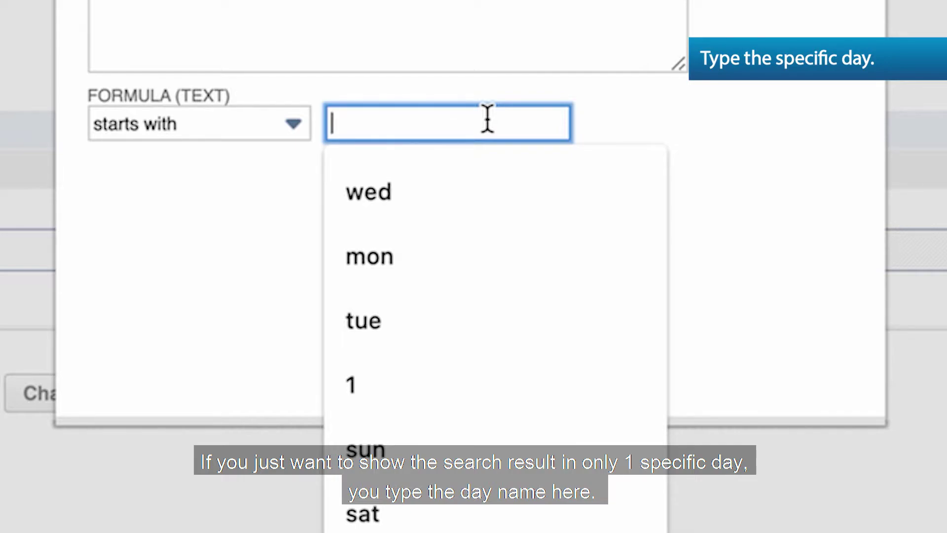
pyautogui.write('MON')
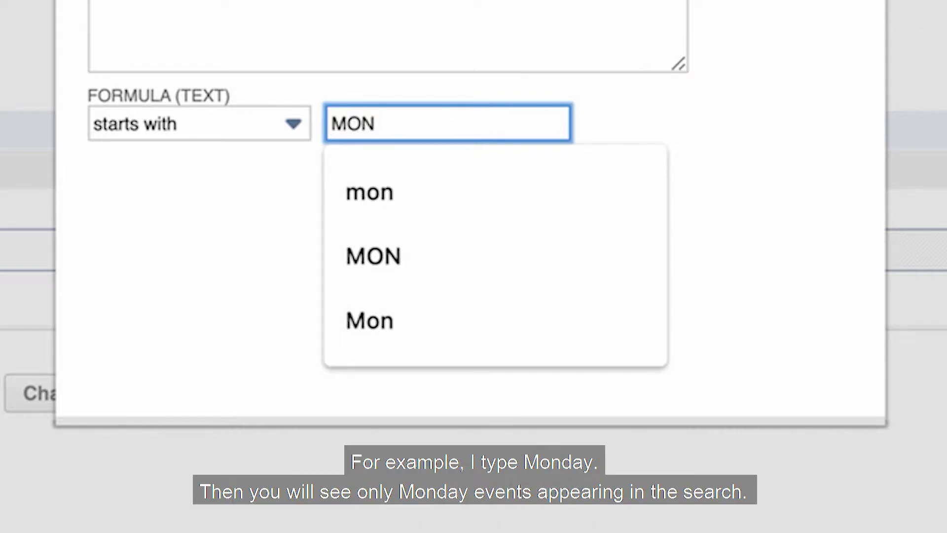
pyautogui.click(730, 137)
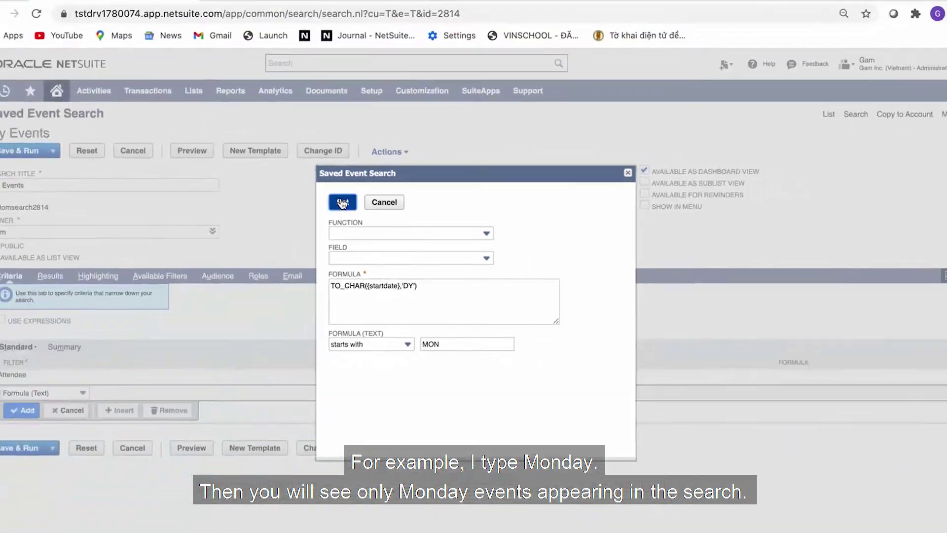
pyautogui.click(343, 205)
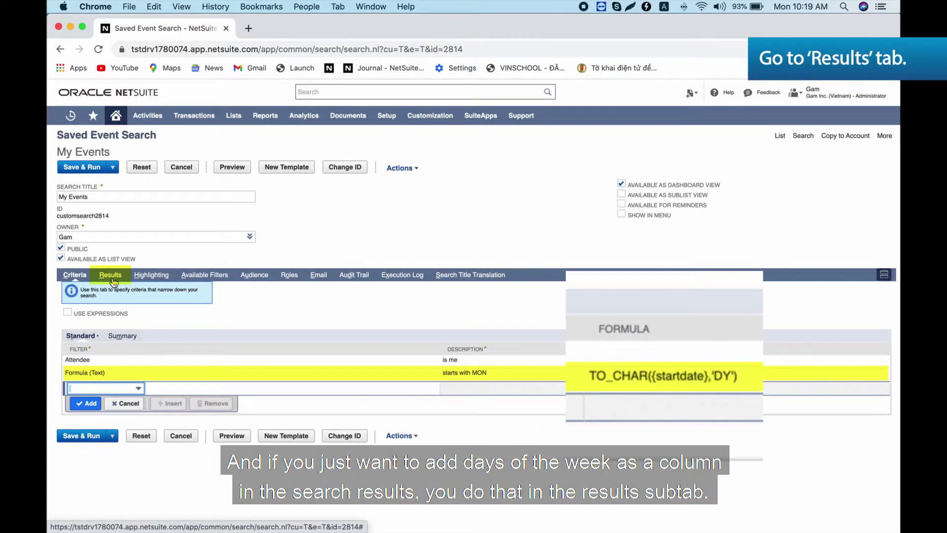
# Step: Add a Formula (Text) results column with the pasted TO_CHAR({startdate},'DY') formula
pyautogui.click(114, 282)
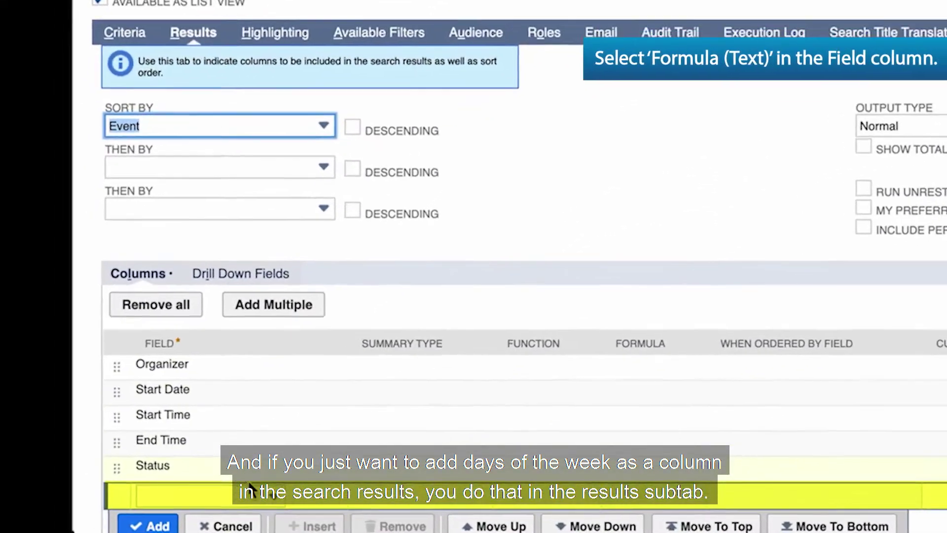
pyautogui.click(249, 492)
pyautogui.write('formula')
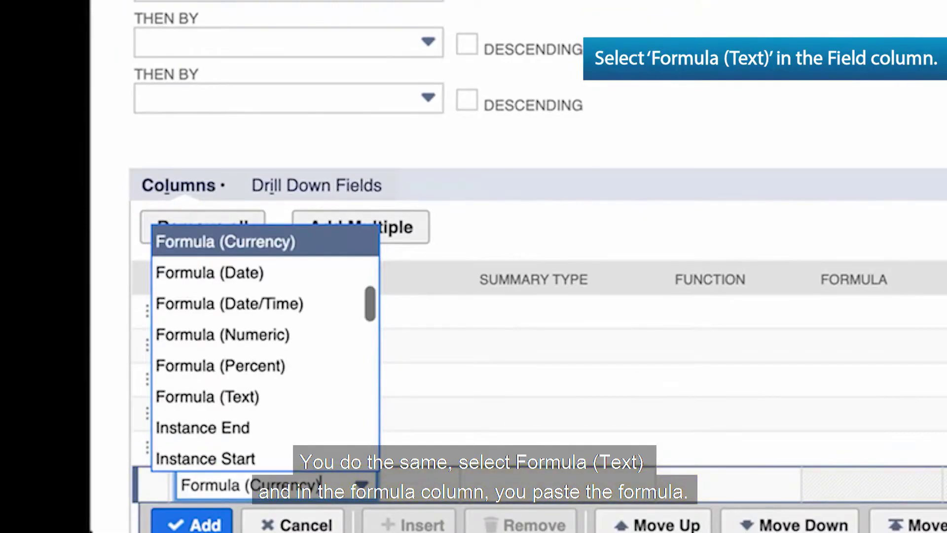
pyautogui.click(295, 395)
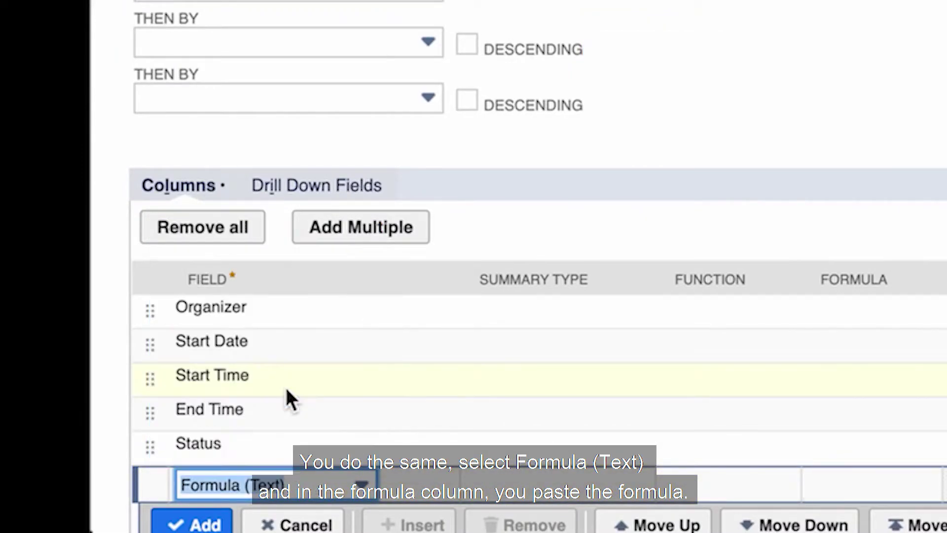
pyautogui.click(845, 484)
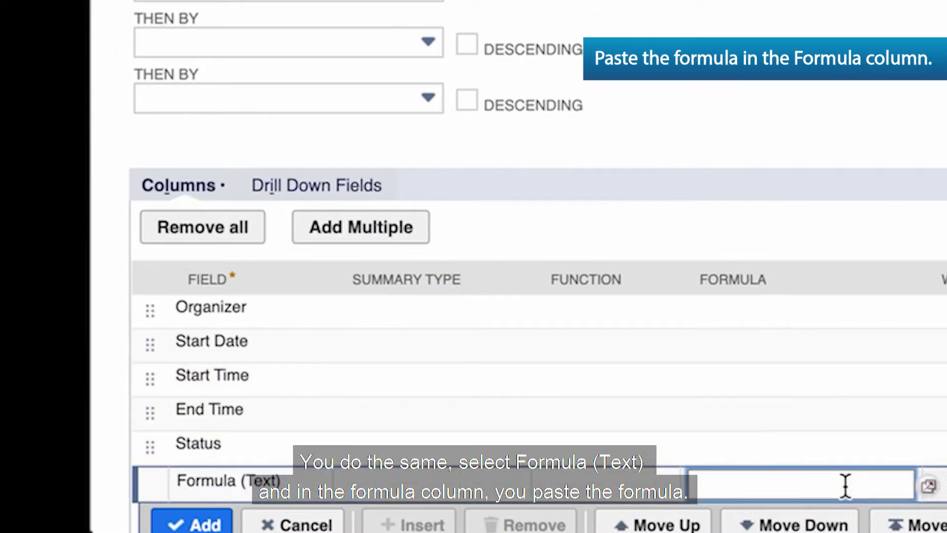
pyautogui.hotkey('ctrl', 'v')
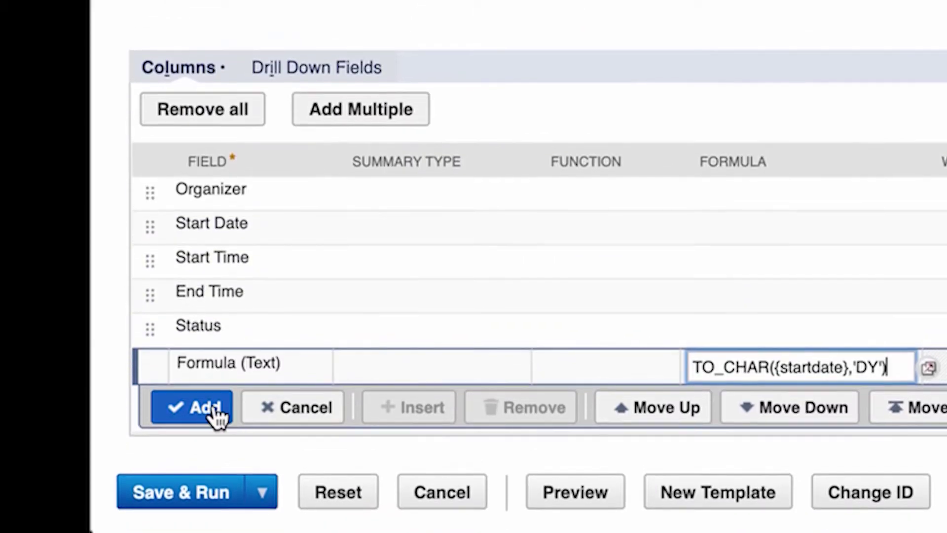
pyautogui.click(196, 523)
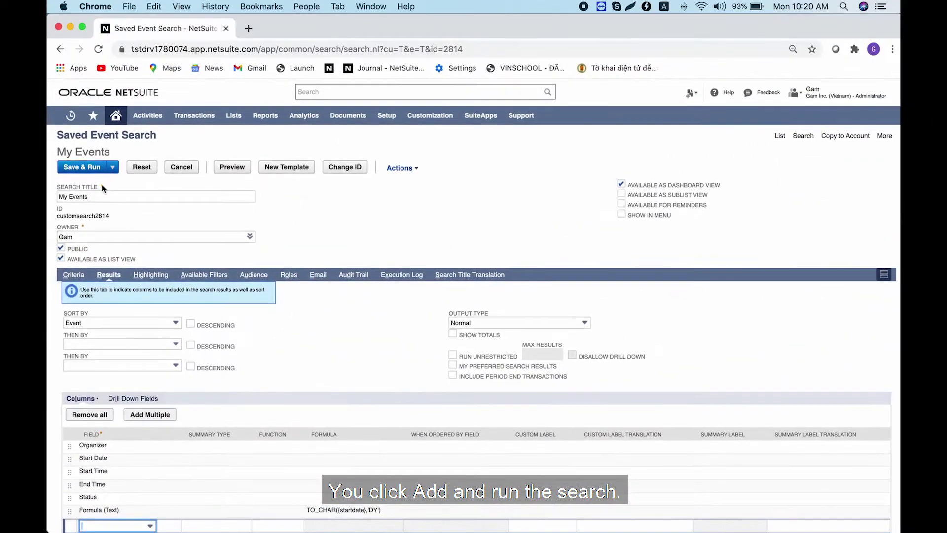
# Step: Save and run My Events, listing only Monday events
pyautogui.click(83, 167)
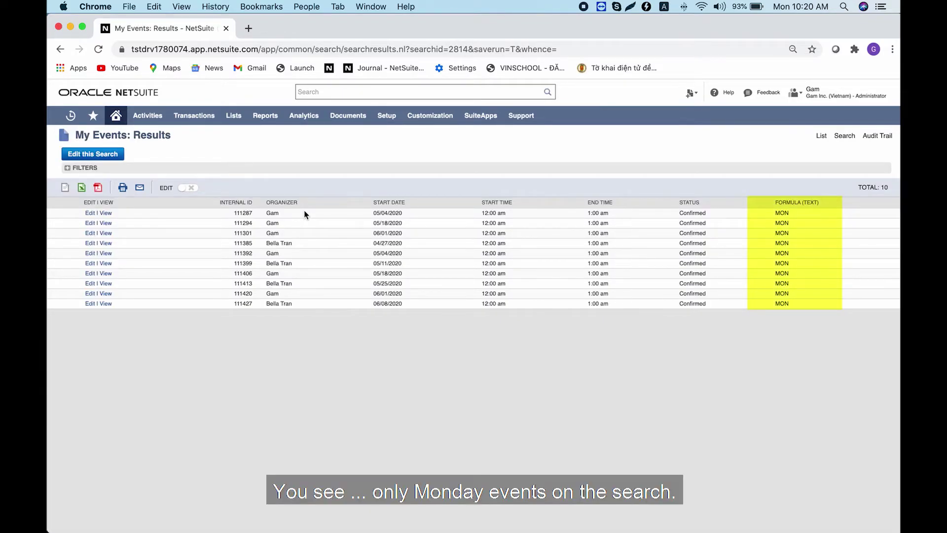
# Step: Highlight the ten result rows showing MON in the Formula (Text) column
pyautogui.moveTo(779, 218); pyautogui.dragTo(800, 306)
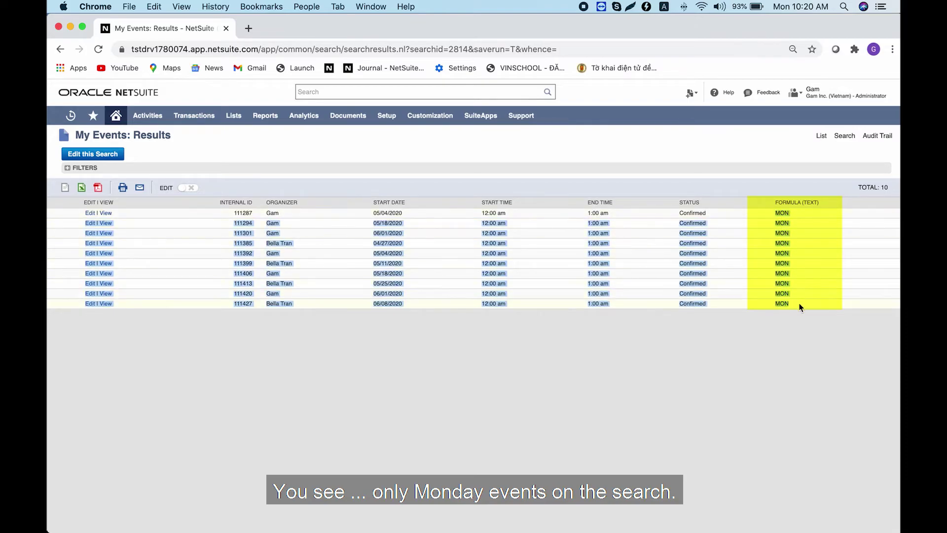
# Step: Remove the MON weekday criterion, rerun to list all 73 events, and sort by the Formula (Text) column
pyautogui.click(93, 154)
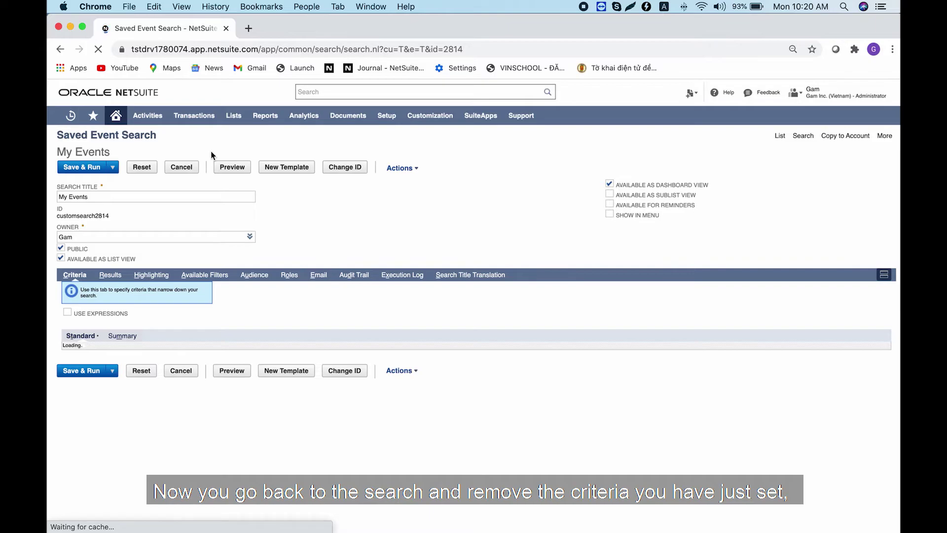
pyautogui.click(148, 374)
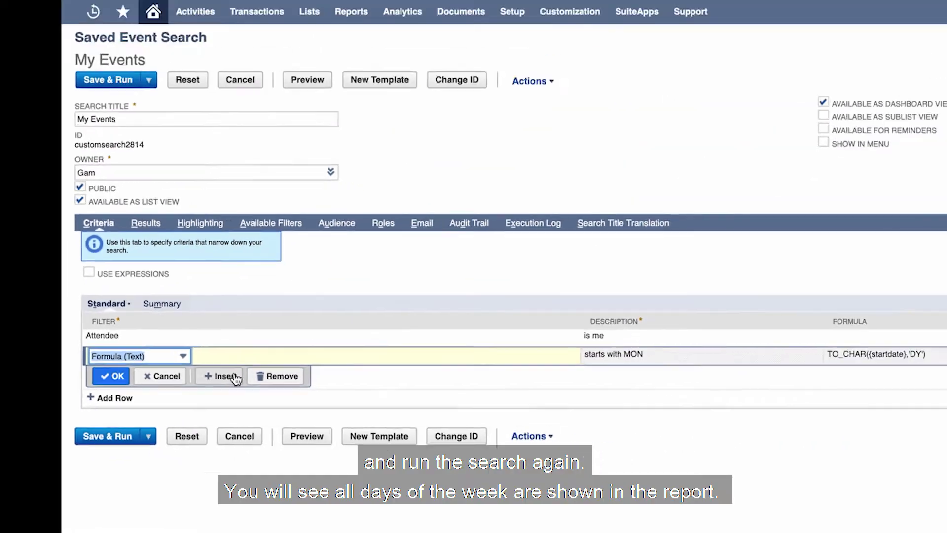
pyautogui.click(548, 318)
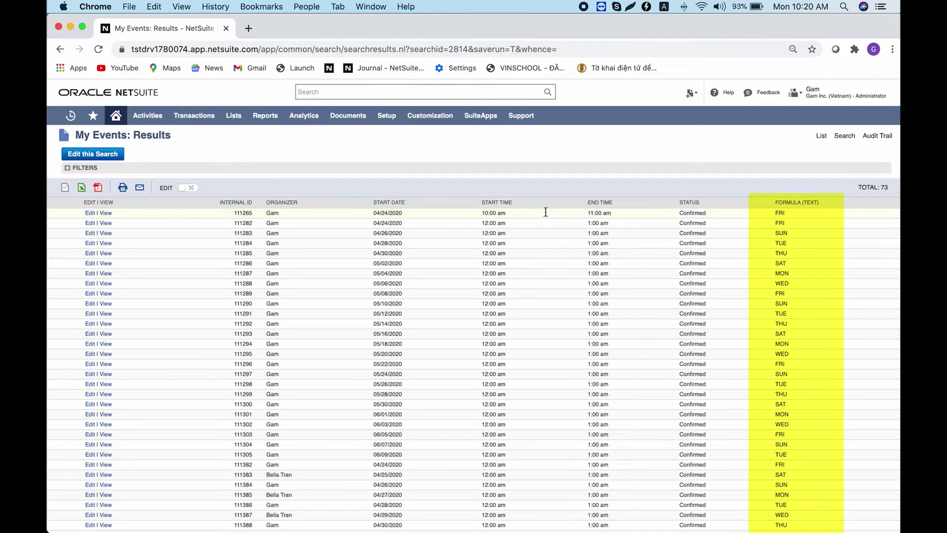
pyautogui.click(786, 203)
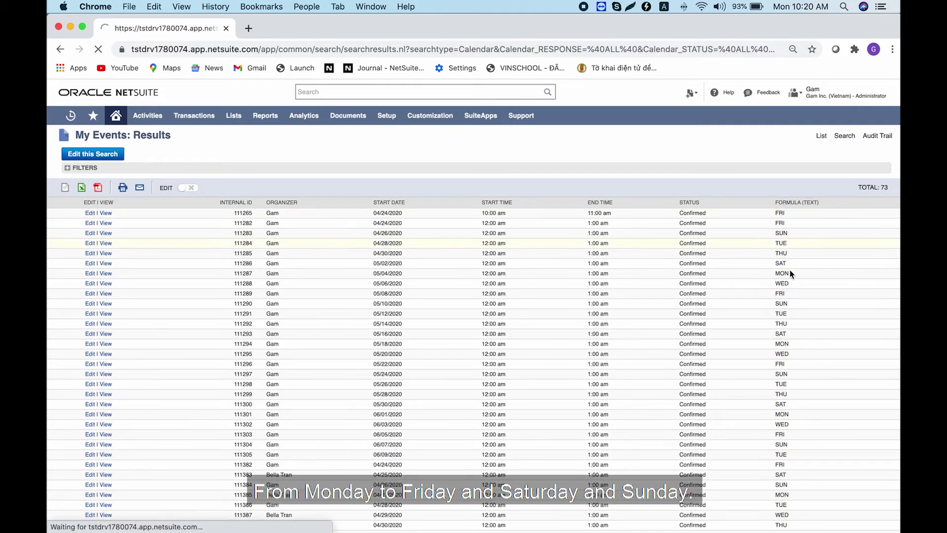
pyautogui.scroll(-3, 789, 340)
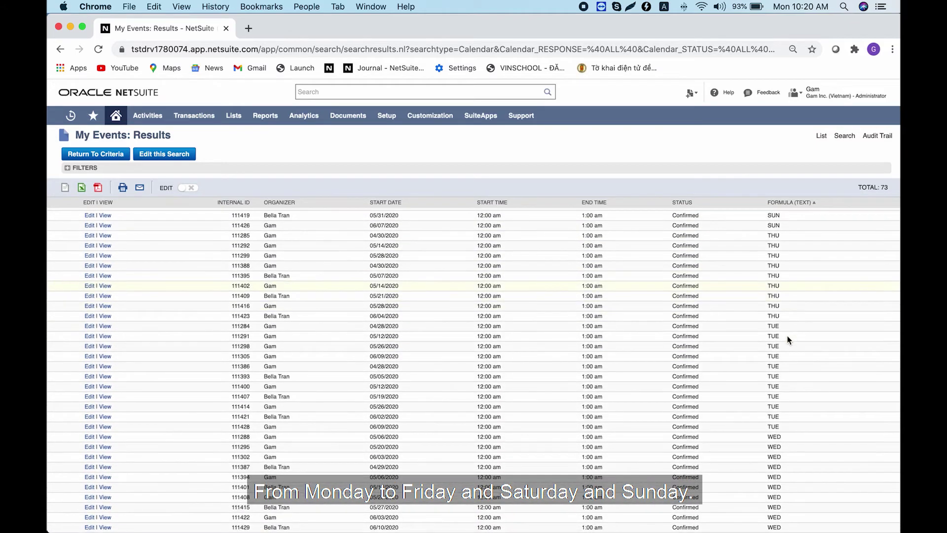